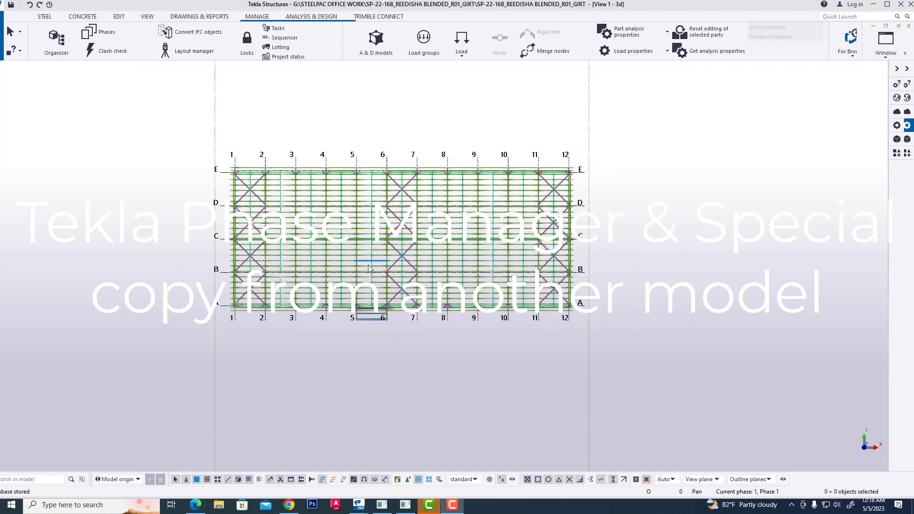
Open the Phase Manager from the Manage tab
{"action": "scroll", "coordinate": [355, 252], "scroll_direction": "down", "scroll_amount": 2}
{"action": "scroll", "coordinate": [354, 226], "scroll_direction": "up", "scroll_amount": 2}
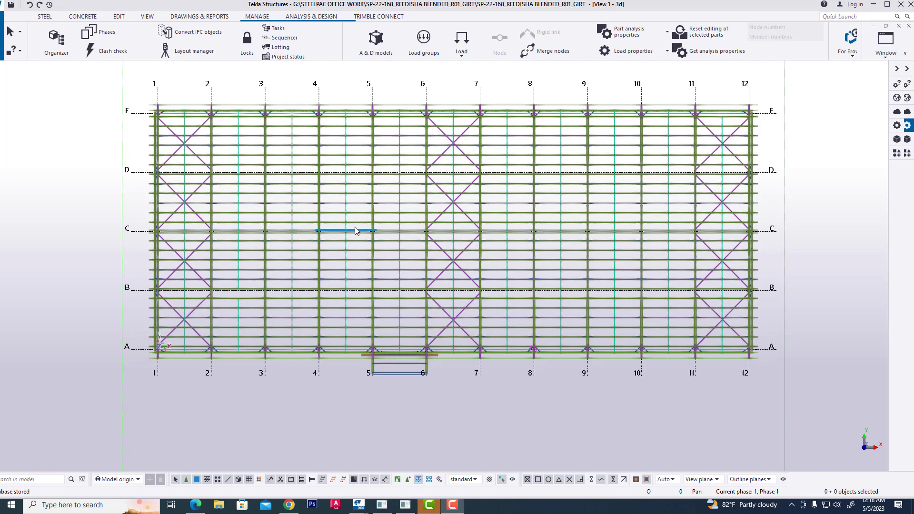
{"action": "scroll", "coordinate": [355, 230], "scroll_direction": "down", "scroll_amount": 2}
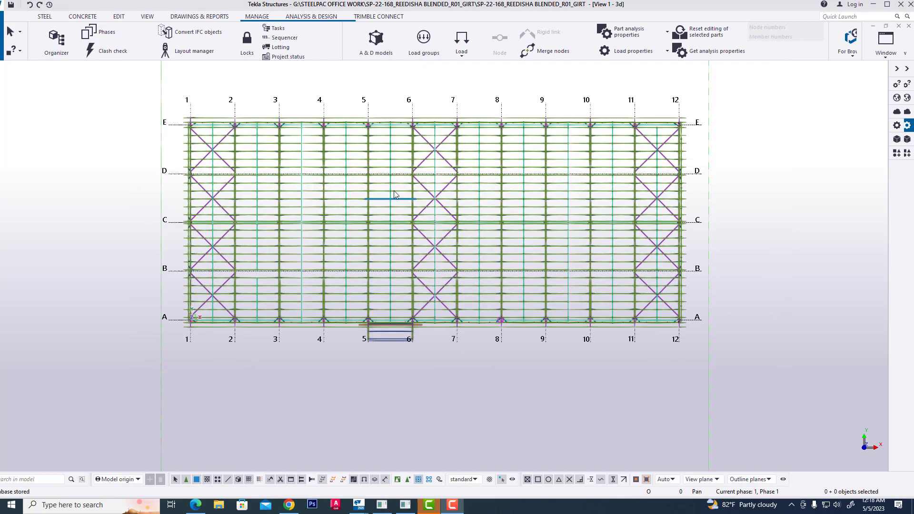
{"action": "left_click", "coordinate": [98, 32]}
{"action": "scroll", "coordinate": [329, 257], "scroll_direction": "down", "scroll_amount": 2}
{"action": "scroll", "coordinate": [238, 286], "scroll_direction": "down", "scroll_amount": 3}
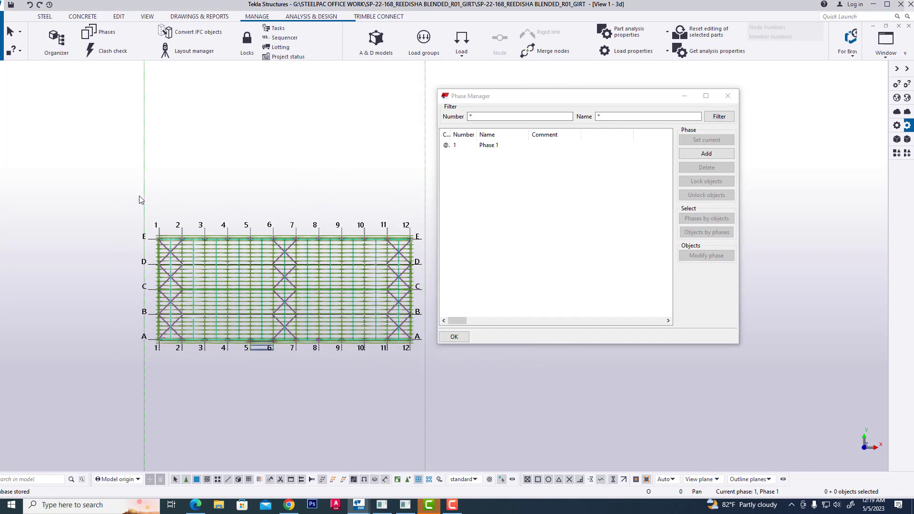
Add Phase 2 and Phase 3 to the list alongside Phase 1
{"action": "left_click", "coordinate": [706, 153]}
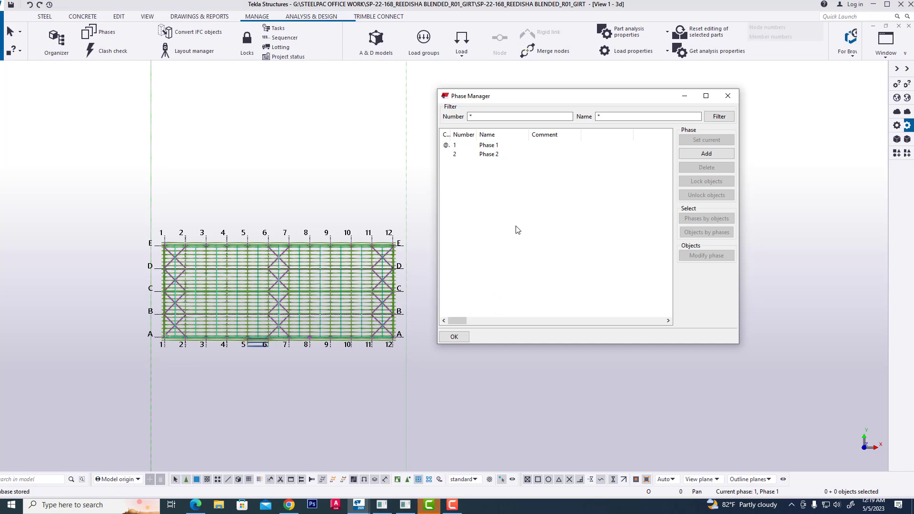
{"action": "left_click", "coordinate": [722, 156]}
{"action": "scroll", "coordinate": [339, 305], "scroll_direction": "down", "scroll_amount": 1}
{"action": "scroll", "coordinate": [219, 308], "scroll_direction": "up", "scroll_amount": 1}
{"action": "scroll", "coordinate": [219, 308], "scroll_direction": "down", "scroll_amount": 1}
{"action": "scroll", "coordinate": [219, 308], "scroll_direction": "up", "scroll_amount": 1}
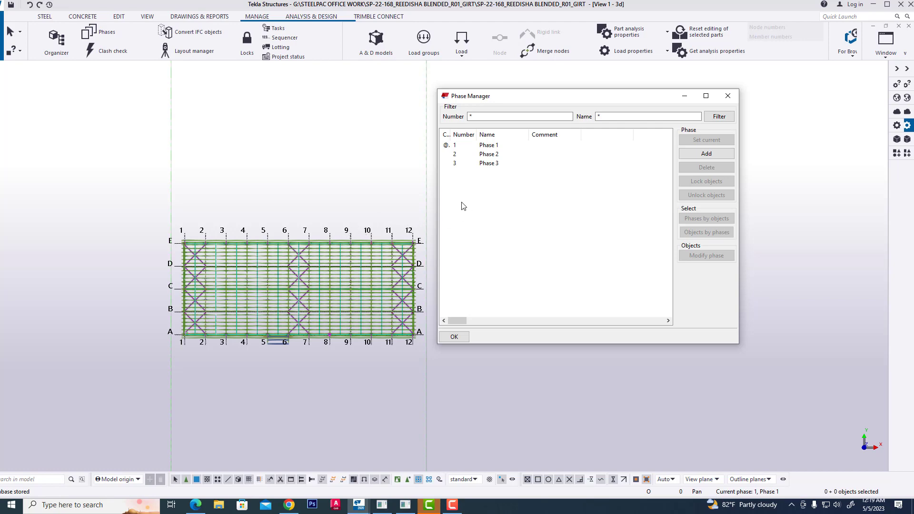
Assign the members between gridlines 4 and 8 to Phase 2
{"action": "left_click", "coordinate": [491, 158]}
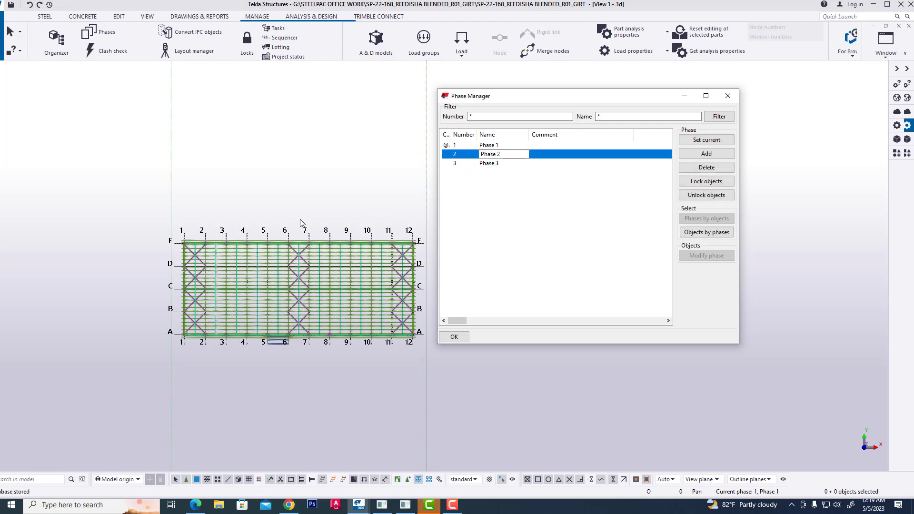
{"action": "left_click", "coordinate": [326, 215]}
{"action": "left_click", "coordinate": [299, 300]}
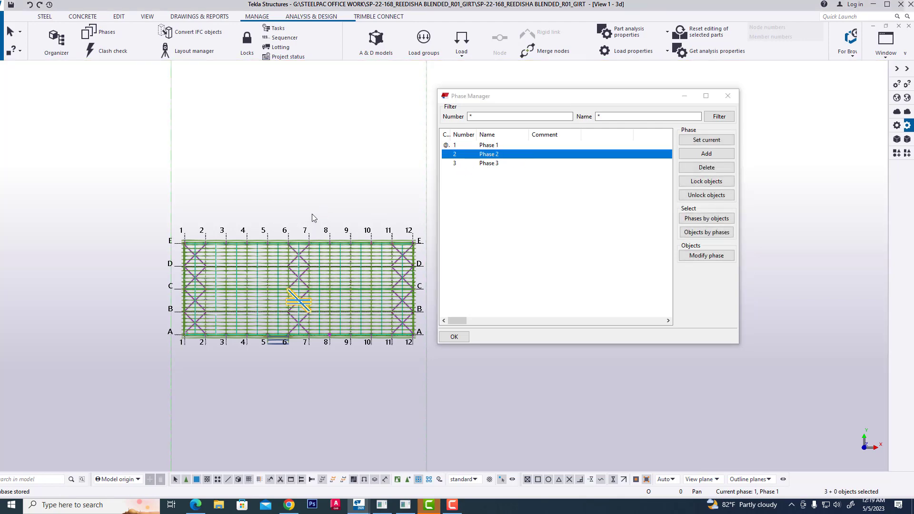
{"action": "left_click_drag", "start_coordinate": [321, 201], "coordinate": [253, 367]}
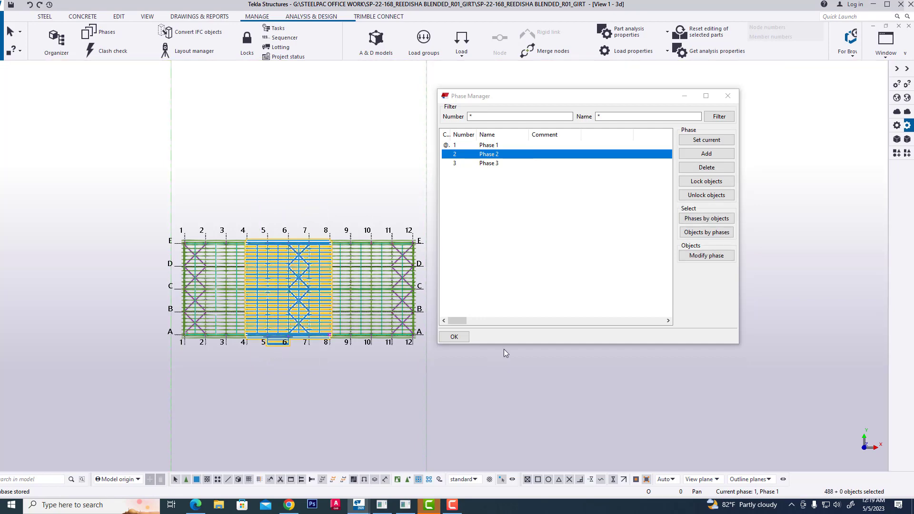
{"action": "left_click", "coordinate": [708, 257]}
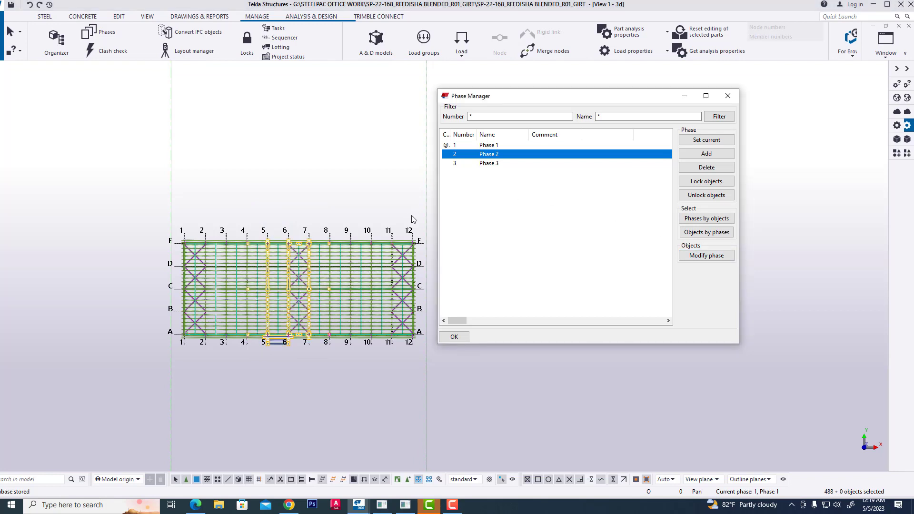
Clear the selection and select all Phase 2 parts to verify the assignment
{"action": "left_click", "coordinate": [341, 199]}
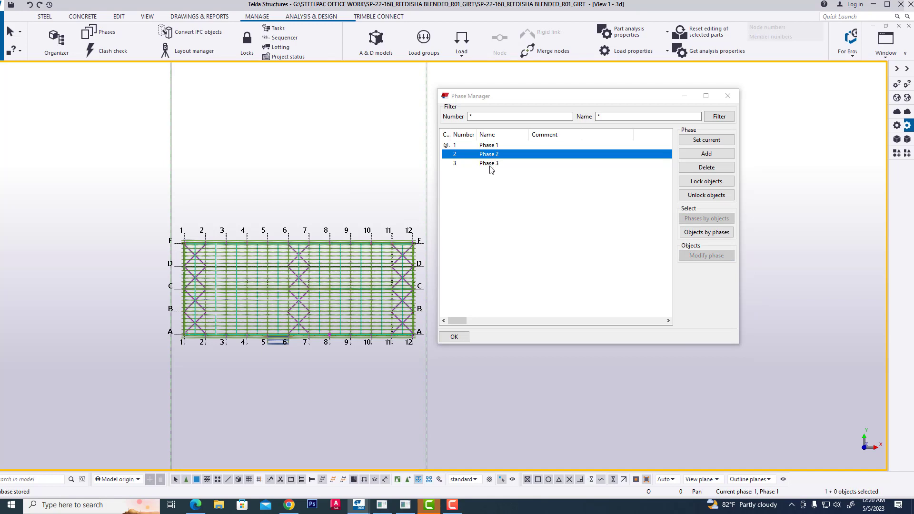
{"action": "left_click", "coordinate": [491, 167]}
{"action": "double_click", "coordinate": [491, 155]}
{"action": "left_click", "coordinate": [706, 231]}
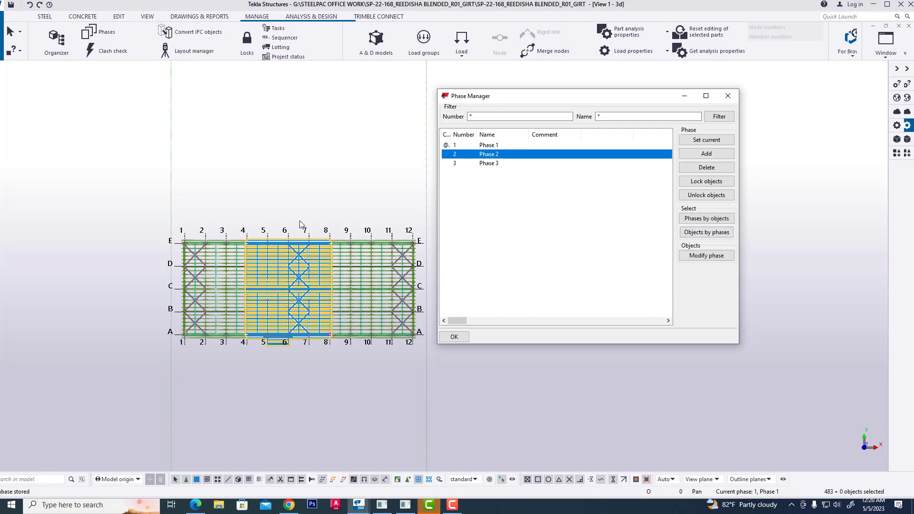
{"action": "scroll", "coordinate": [350, 308], "scroll_direction": "up", "scroll_amount": 2}
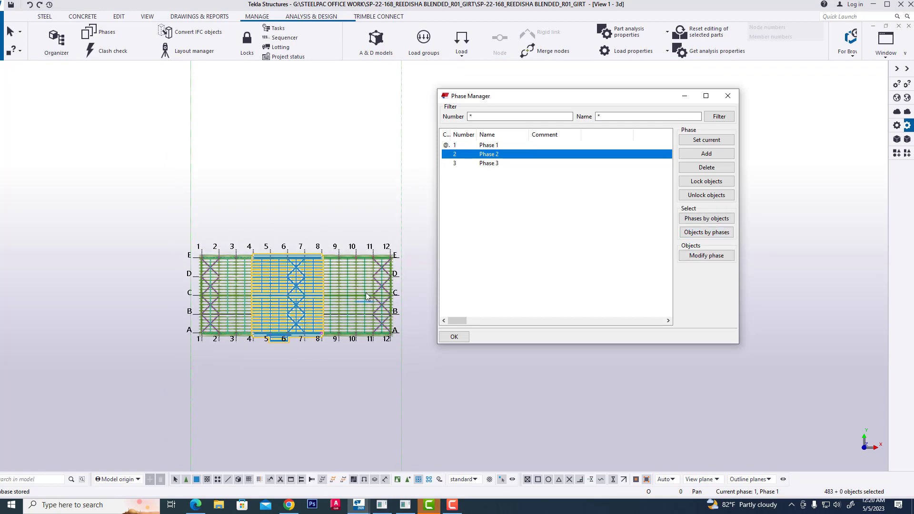
Assign the members between gridlines 8 and 12 to Phase 3
{"action": "left_click", "coordinate": [489, 165]}
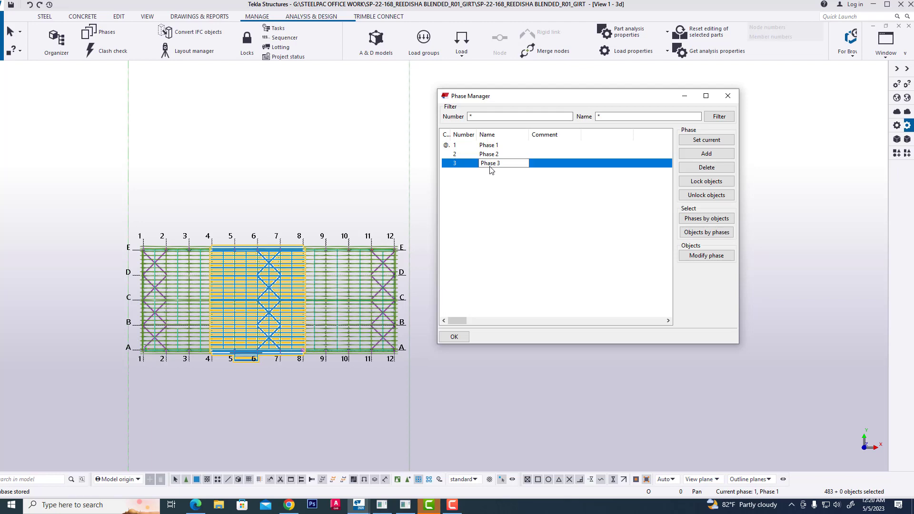
{"action": "left_click", "coordinate": [371, 209]}
{"action": "left_click_drag", "start_coordinate": [393, 337], "coordinate": [312, 384]}
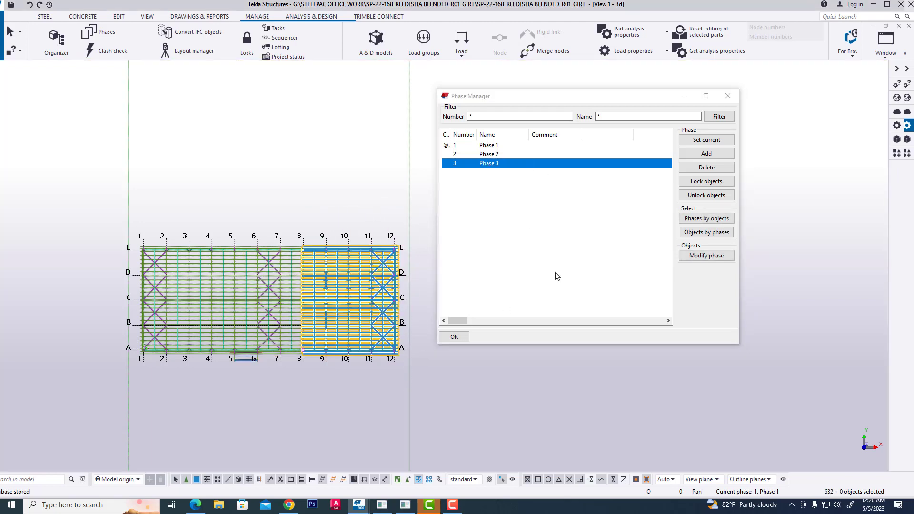
{"action": "left_click", "coordinate": [700, 257]}
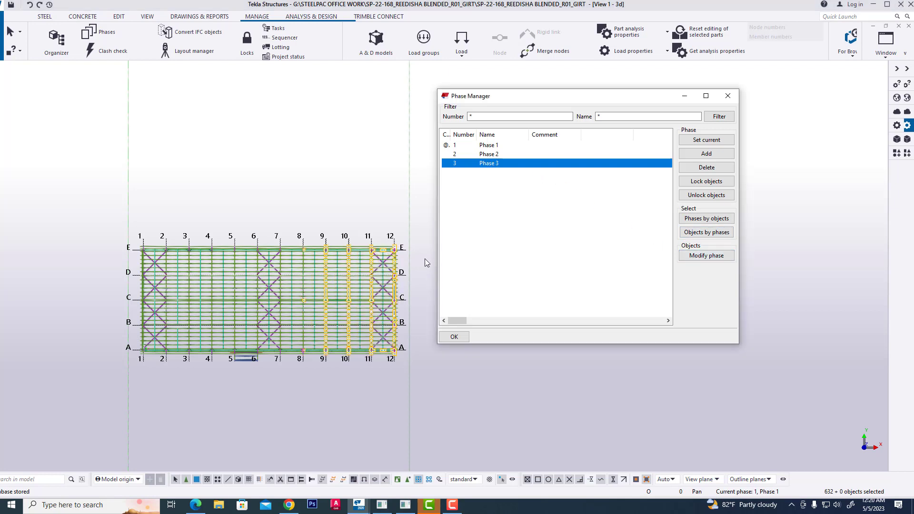
{"action": "left_click", "coordinate": [489, 166], "text": "ctrl"}
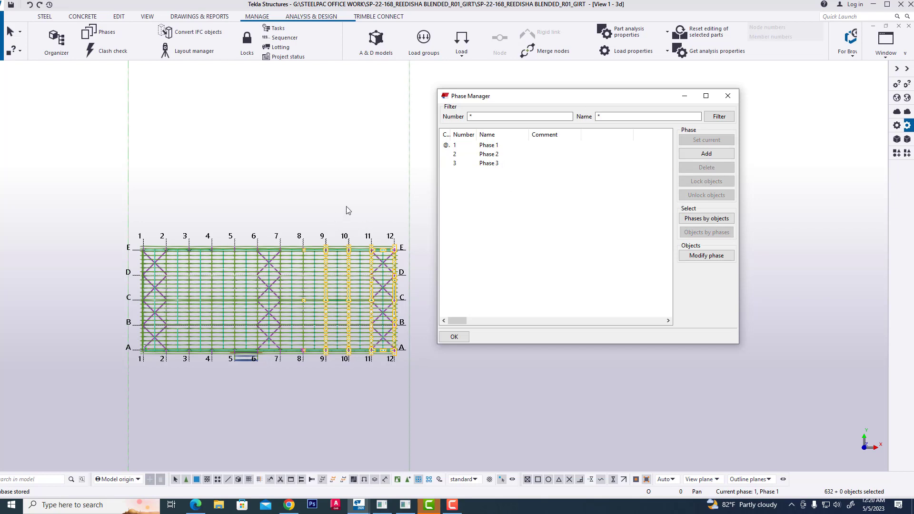
{"action": "double_click", "coordinate": [496, 154]}
{"action": "left_click", "coordinate": [707, 232]}
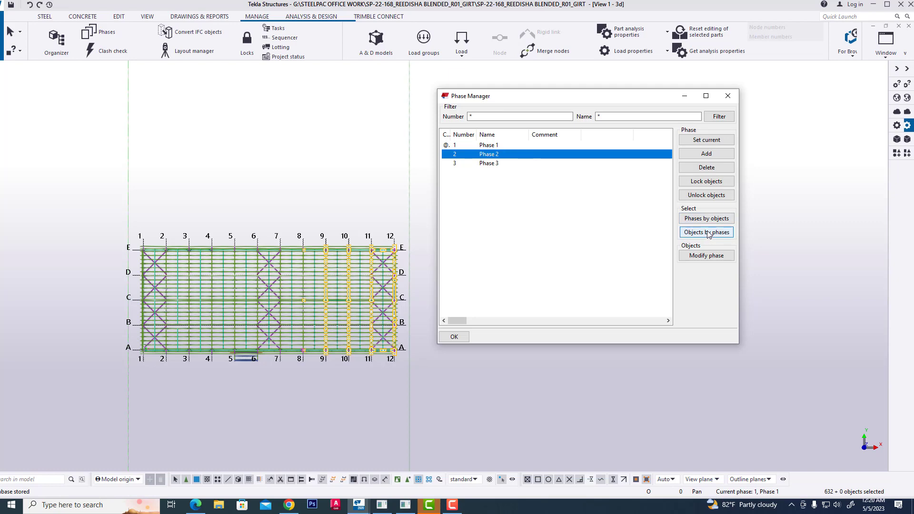
{"action": "double_click", "coordinate": [498, 163]}
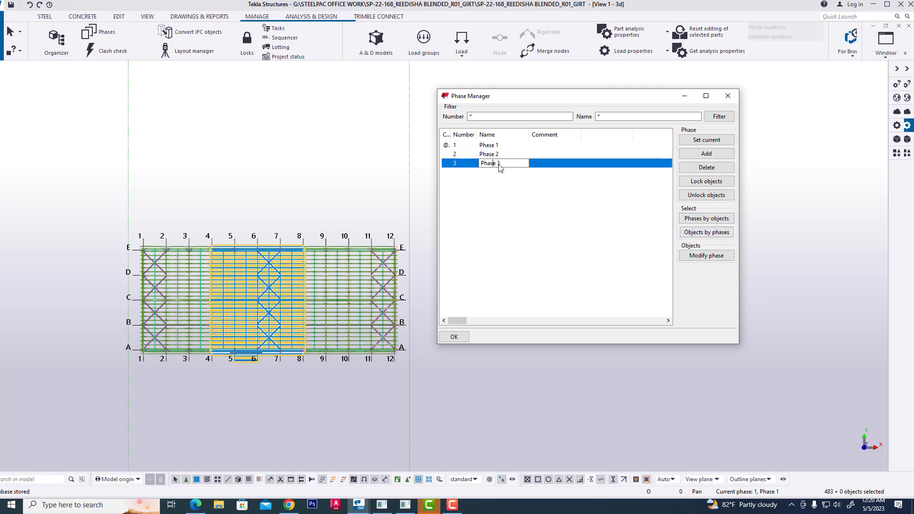
{"action": "left_click", "coordinate": [705, 233]}
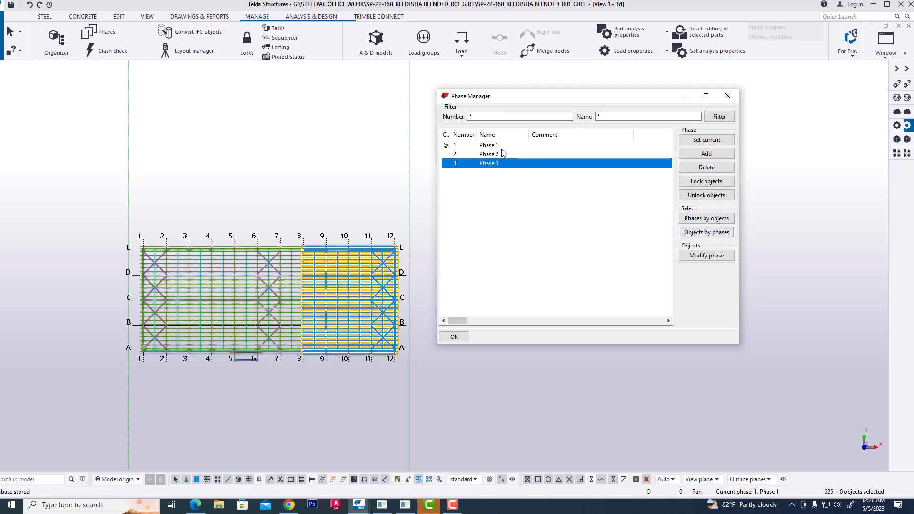
{"action": "double_click", "coordinate": [501, 145]}
{"action": "left_click", "coordinate": [707, 232]}
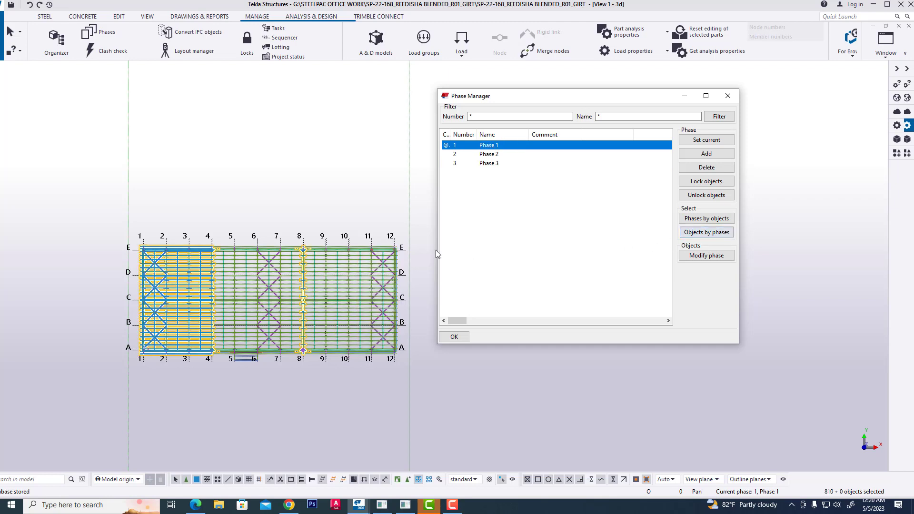
{"action": "left_click", "coordinate": [333, 200]}
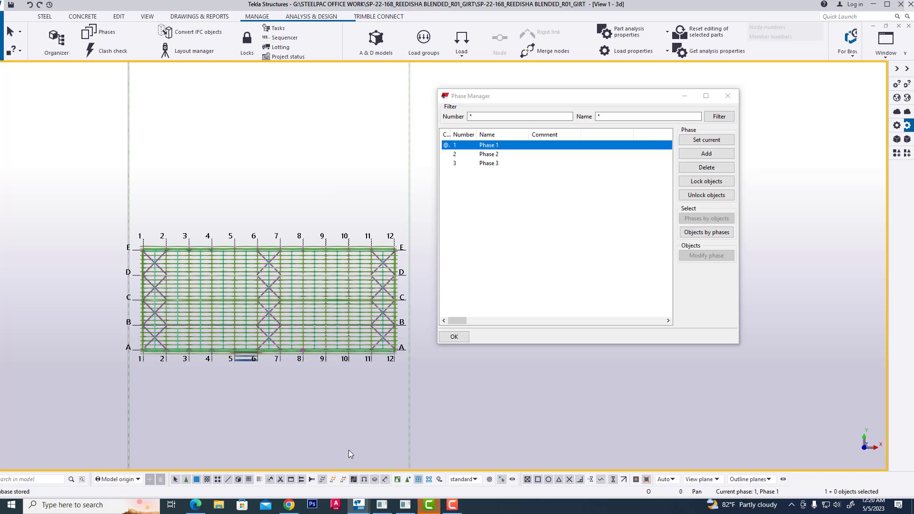
In the new model, open Copy special > From another model
{"action": "mouse_move", "coordinate": [358, 505]}
{"action": "left_click", "coordinate": [409, 454]}
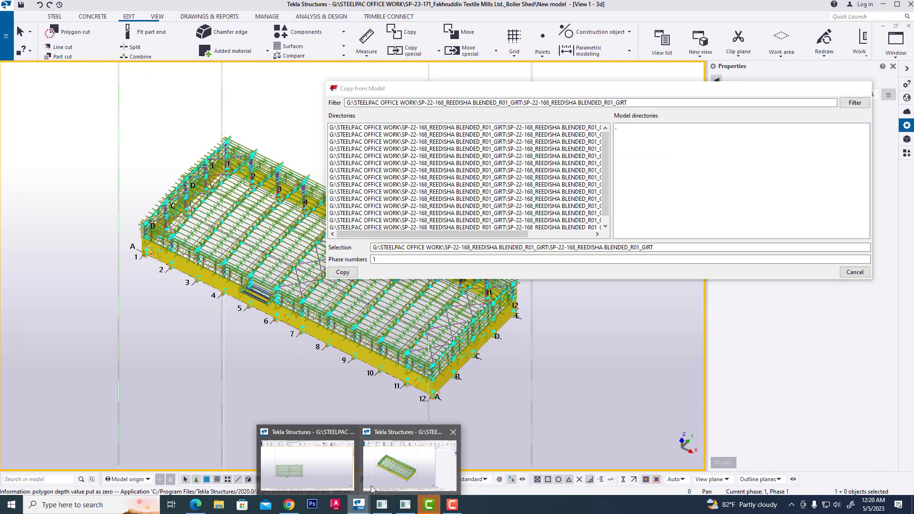
{"action": "scroll", "coordinate": [331, 304], "scroll_direction": "up", "scroll_amount": 3}
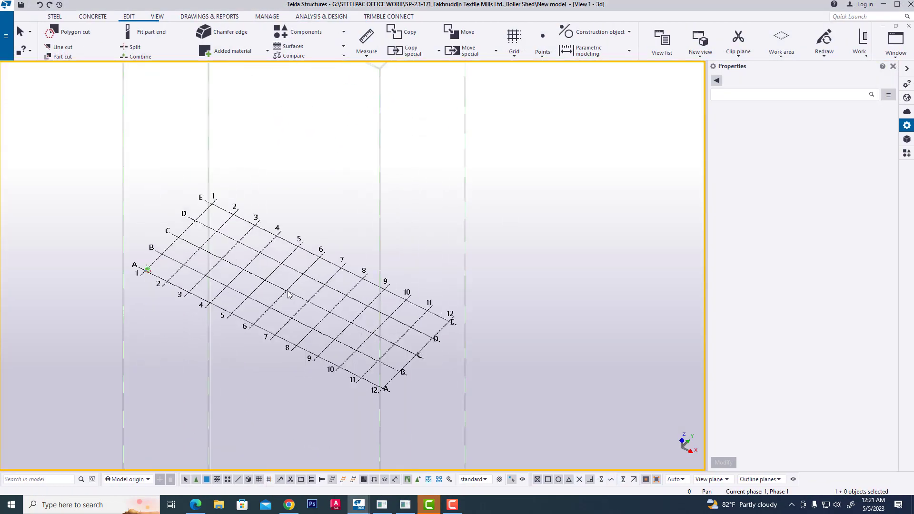
{"action": "scroll", "coordinate": [282, 283], "scroll_direction": "up", "scroll_amount": 2}
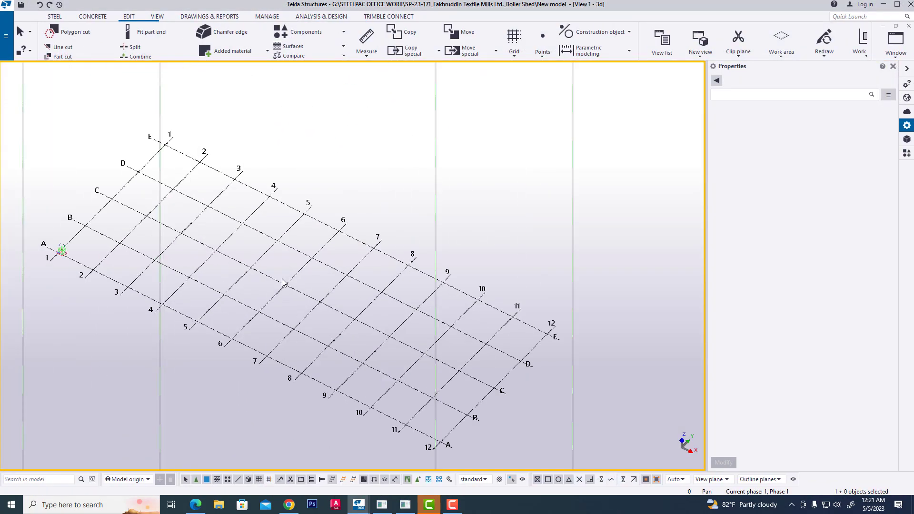
{"action": "scroll", "coordinate": [287, 247], "scroll_direction": "down", "scroll_amount": 2}
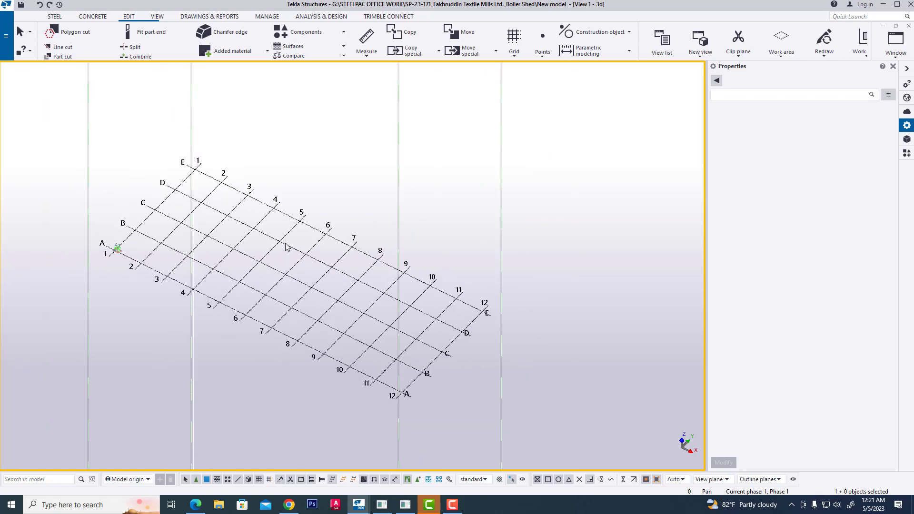
{"action": "left_click", "coordinate": [56, 17]}
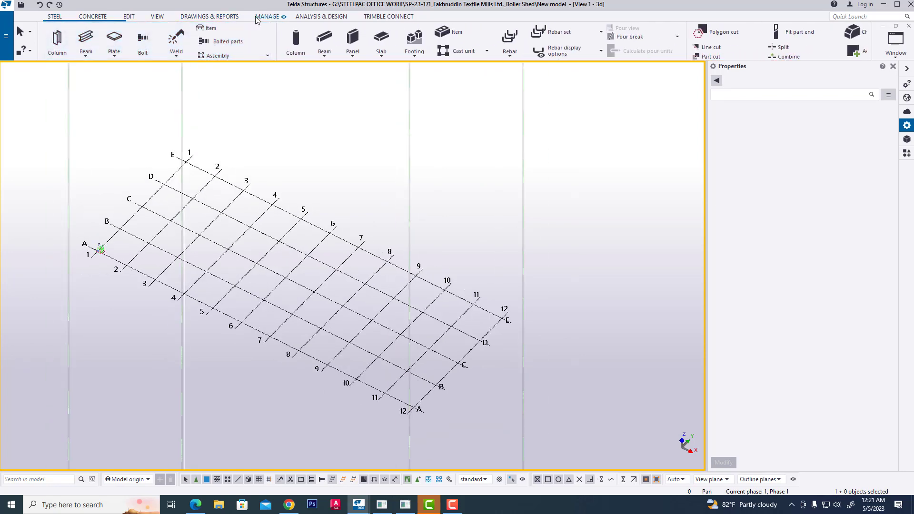
{"action": "left_click", "coordinate": [129, 17]}
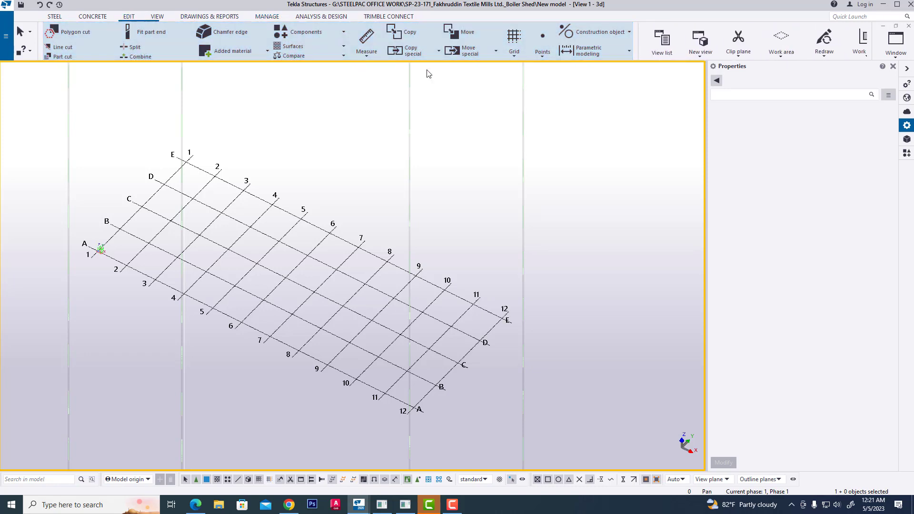
{"action": "left_click", "coordinate": [433, 51]}
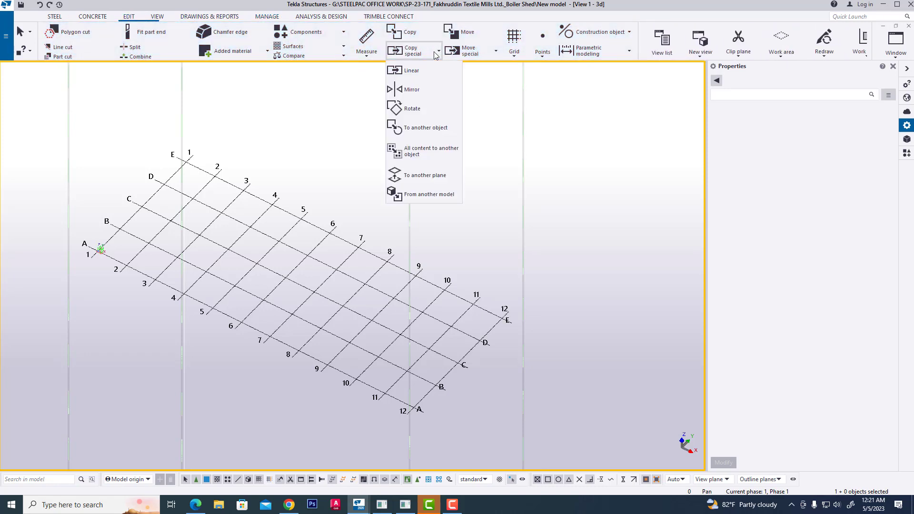
{"action": "left_click", "coordinate": [419, 198]}
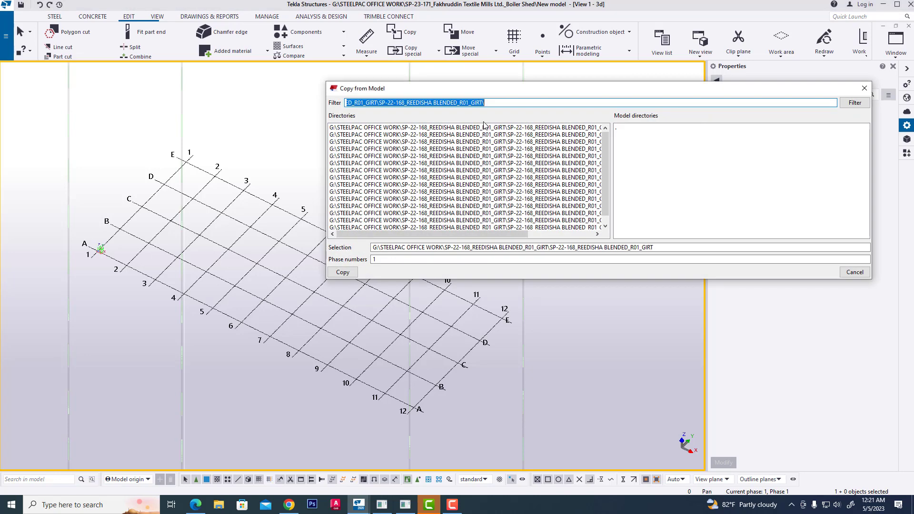
Open the source model's folder on disk and copy its full folder path
{"action": "left_click", "coordinate": [358, 505]}
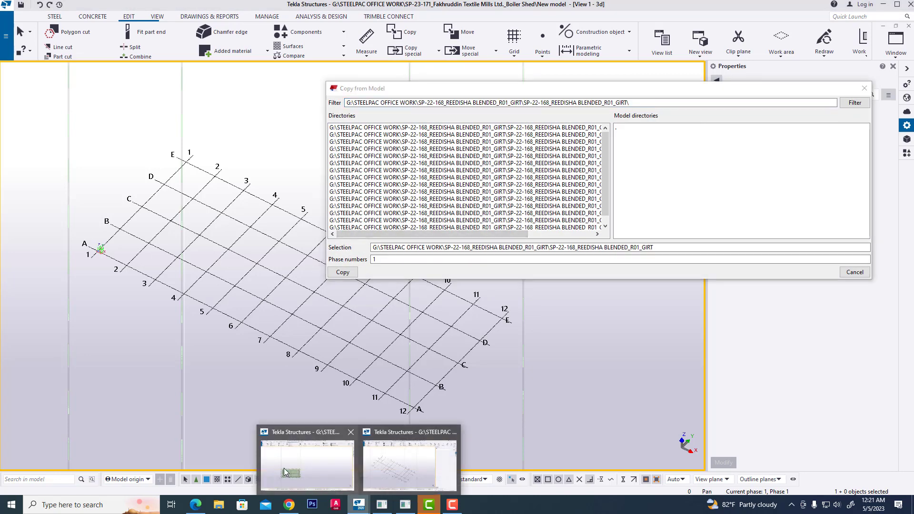
{"action": "left_click", "coordinate": [285, 472]}
{"action": "left_click", "coordinate": [5, 35]}
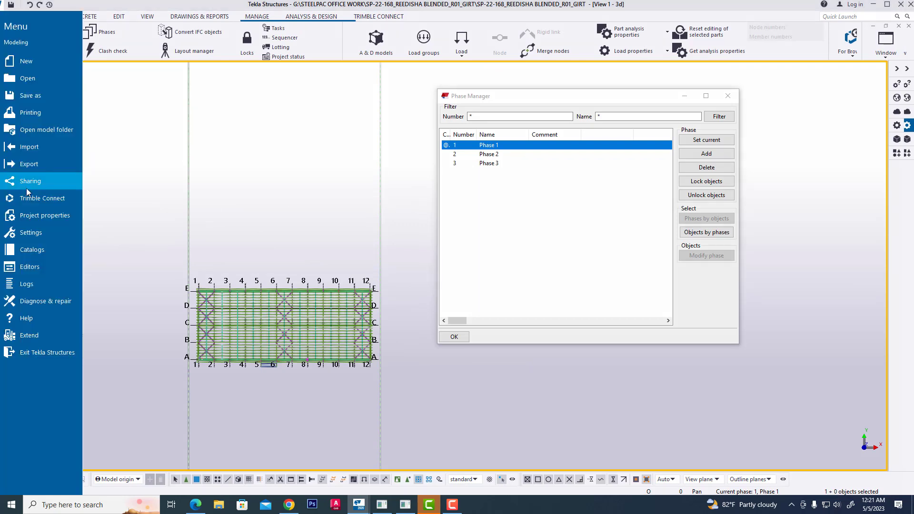
{"action": "left_click", "coordinate": [69, 129]}
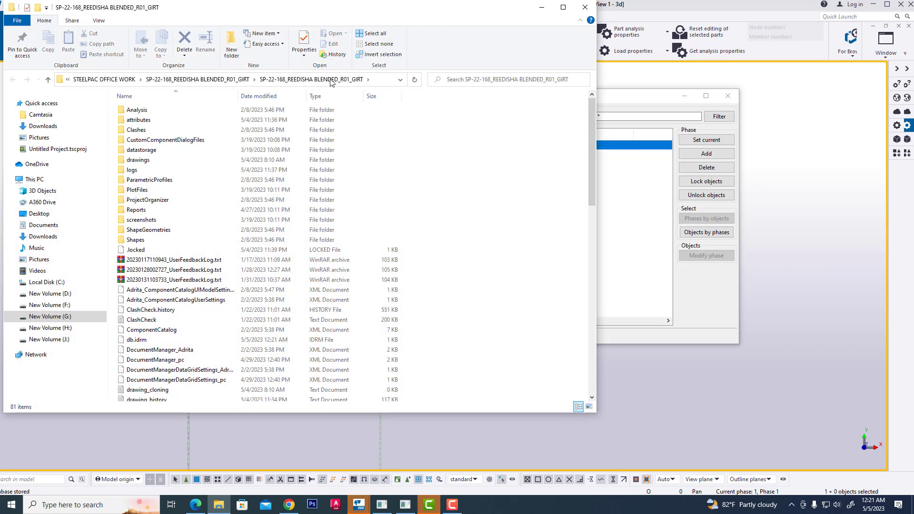
{"action": "left_click", "coordinate": [378, 79]}
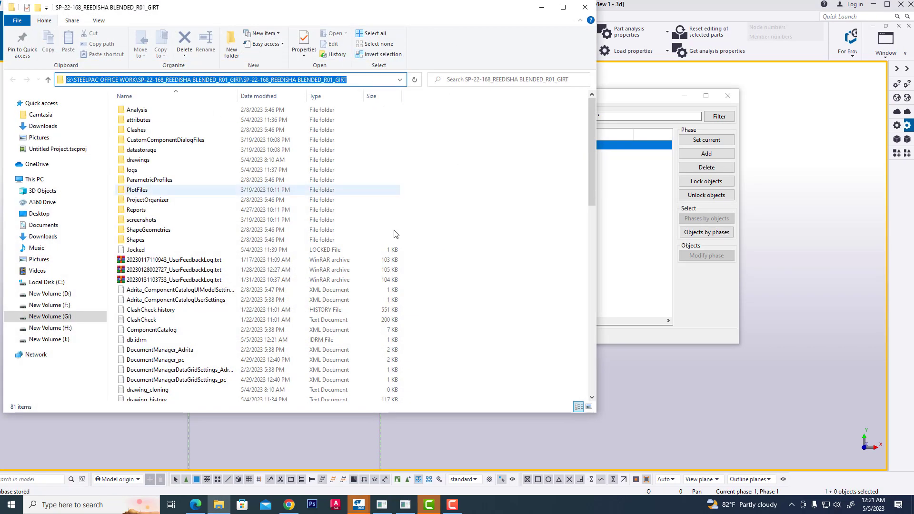
{"action": "left_click", "coordinate": [359, 504]}
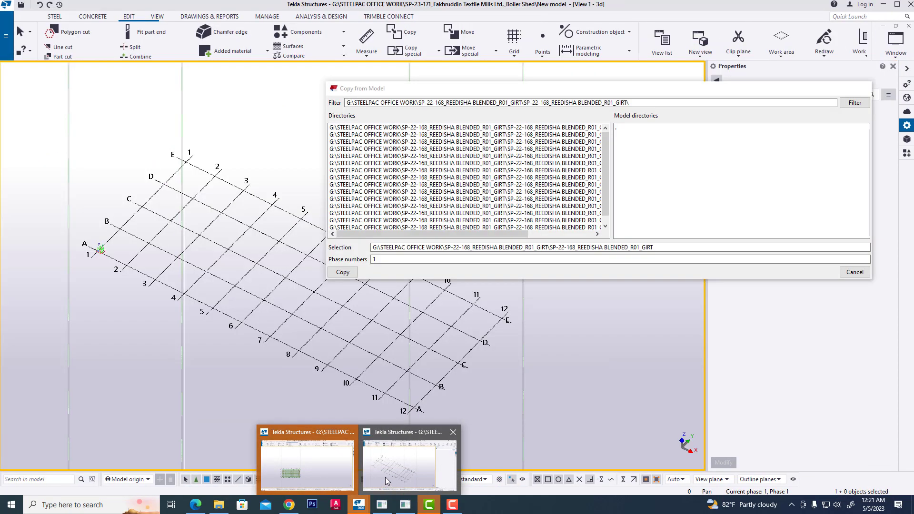
Paste the source model path into Filter and set Phase numbers to 3 for copying
{"action": "left_click", "coordinate": [386, 480]}
{"action": "left_click", "coordinate": [660, 103]}
{"action": "key", "text": "ctrl+v"}
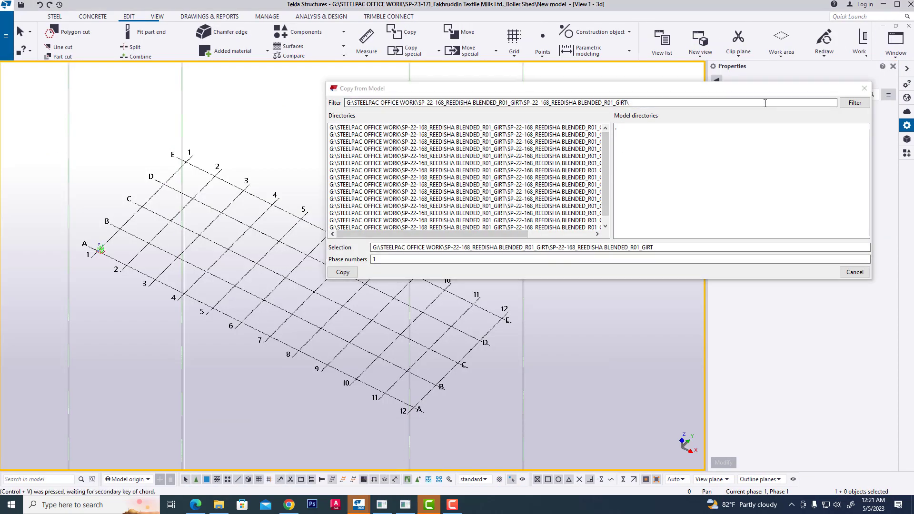
{"action": "left_click", "coordinate": [333, 97]}
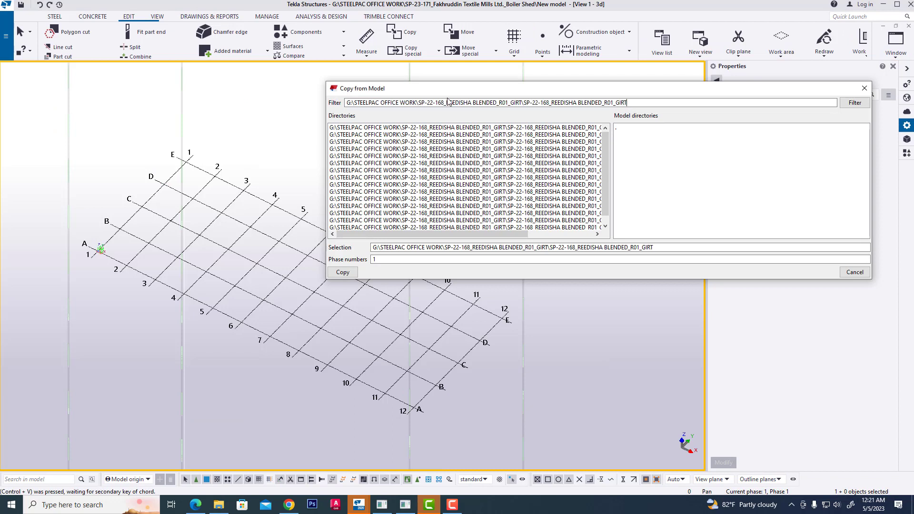
{"action": "left_click", "coordinate": [389, 259]}
{"action": "double_click", "coordinate": [389, 260]}
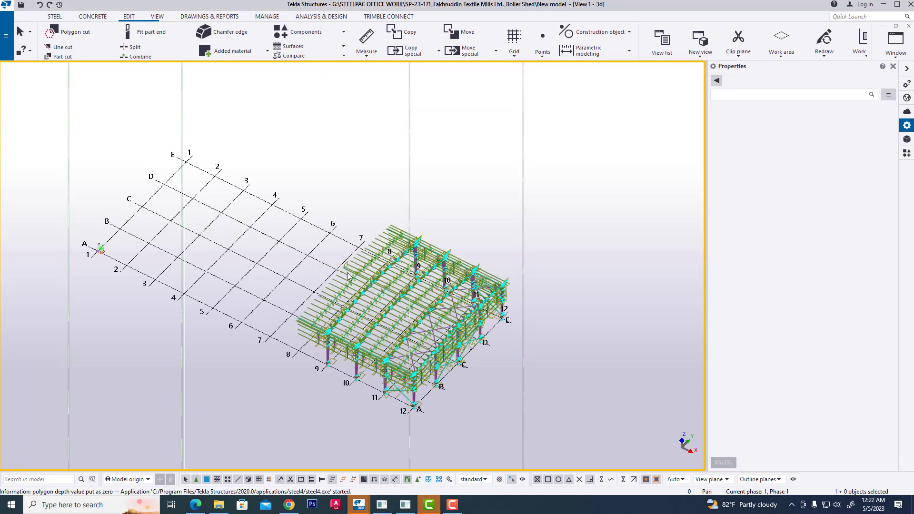
{"action": "scroll", "coordinate": [418, 233], "scroll_direction": "up", "scroll_amount": 2}
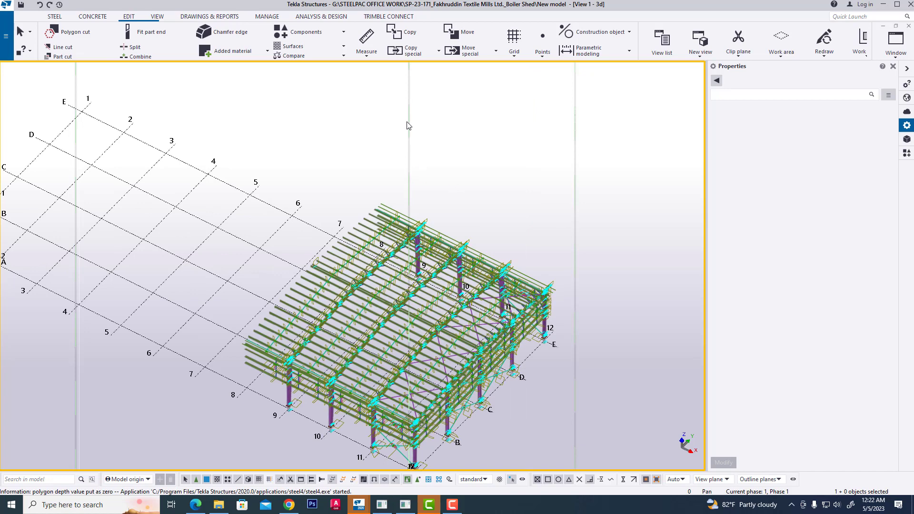
Reopen Copy from Model, copy Phase 1 parts, and choose Do not expand
{"action": "left_click", "coordinate": [425, 51]}
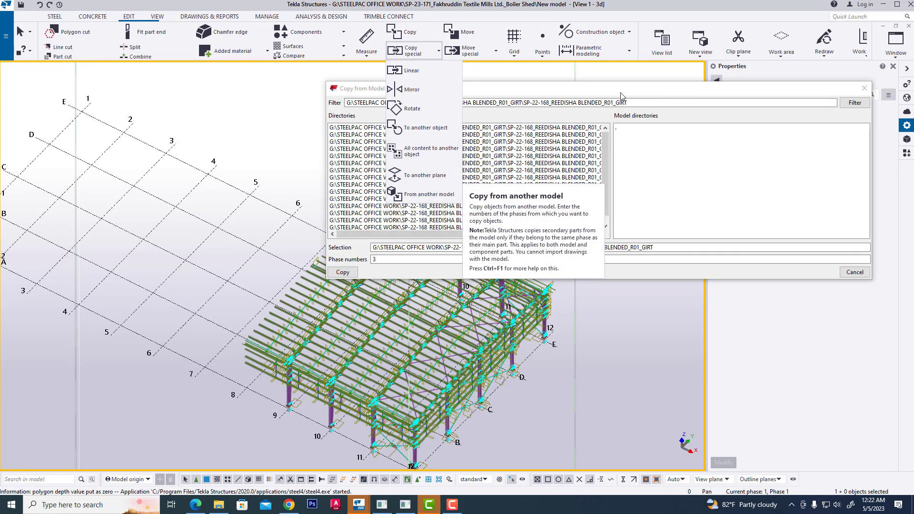
{"action": "left_click", "coordinate": [426, 197]}
{"action": "left_click", "coordinate": [382, 259]}
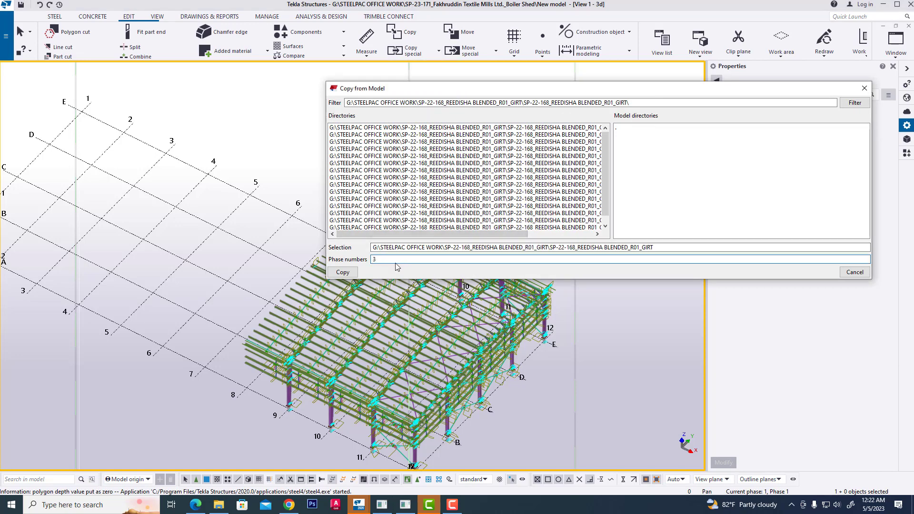
{"action": "type", "text": "1"}
{"action": "key", "text": "Return"}
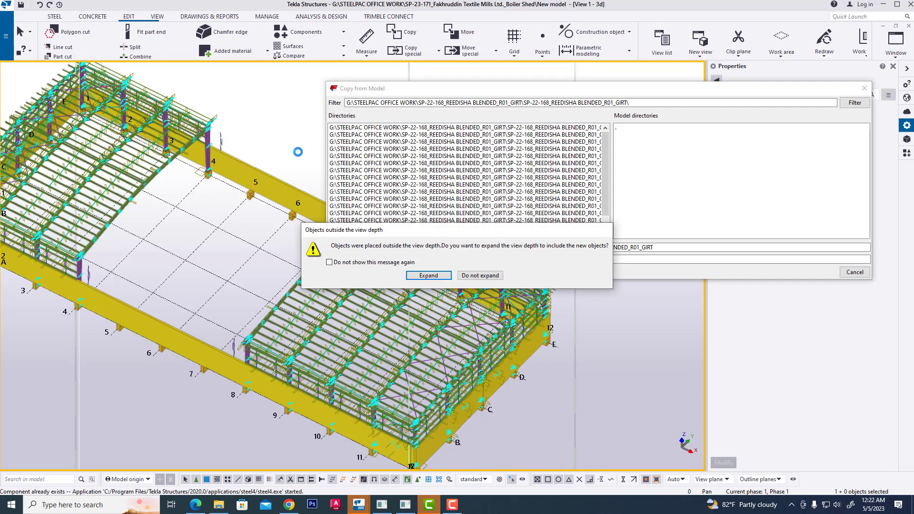
{"action": "left_click", "coordinate": [479, 275]}
{"action": "scroll", "coordinate": [313, 319], "scroll_direction": "down", "scroll_amount": 2}
{"action": "scroll", "coordinate": [313, 319], "scroll_direction": "down", "scroll_amount": 1}
{"action": "scroll", "coordinate": [261, 278], "scroll_direction": "up", "scroll_amount": 1}
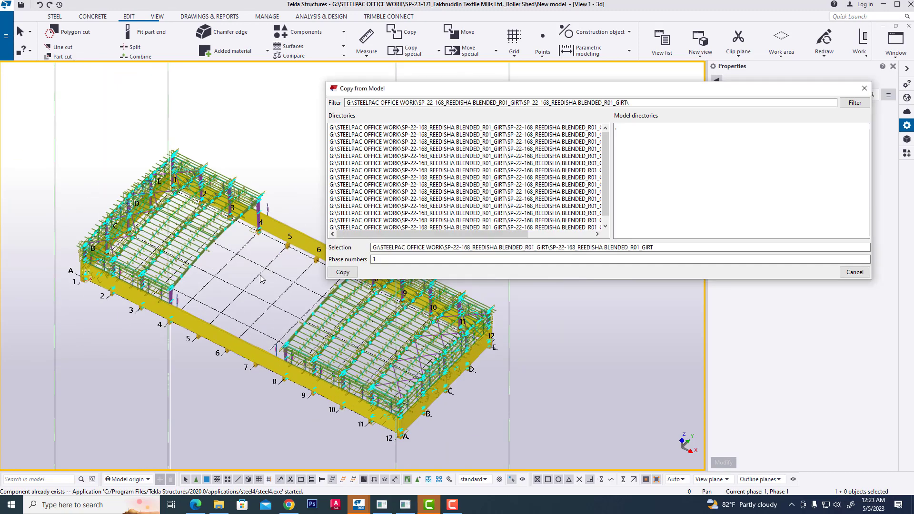